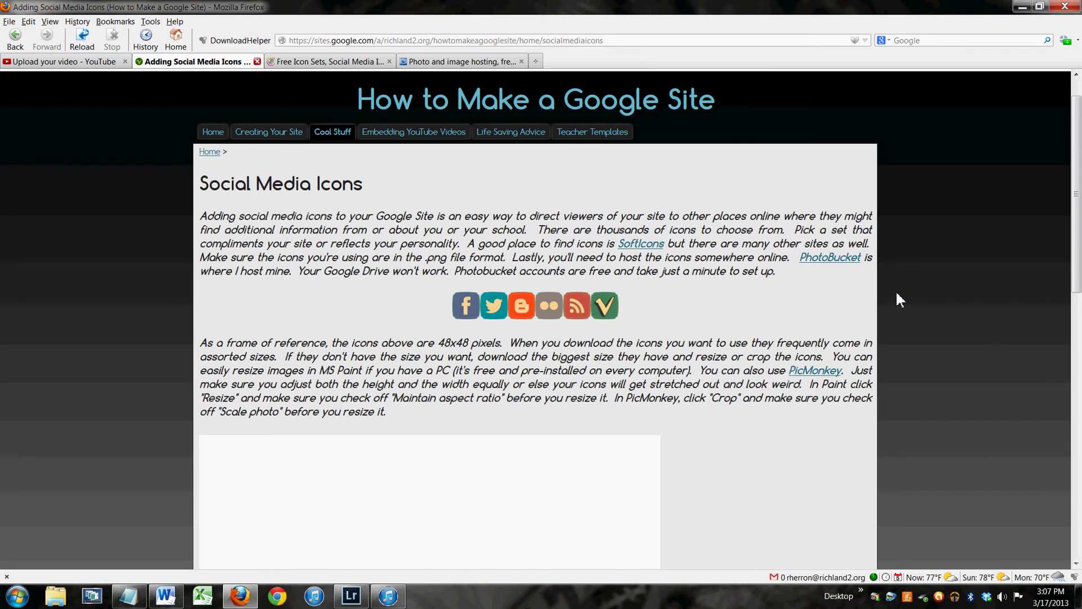
# - Open the school's Facebook and Twitter pages from the site's icons, returning to Google Sites each time
pyautogui.click(467, 309)
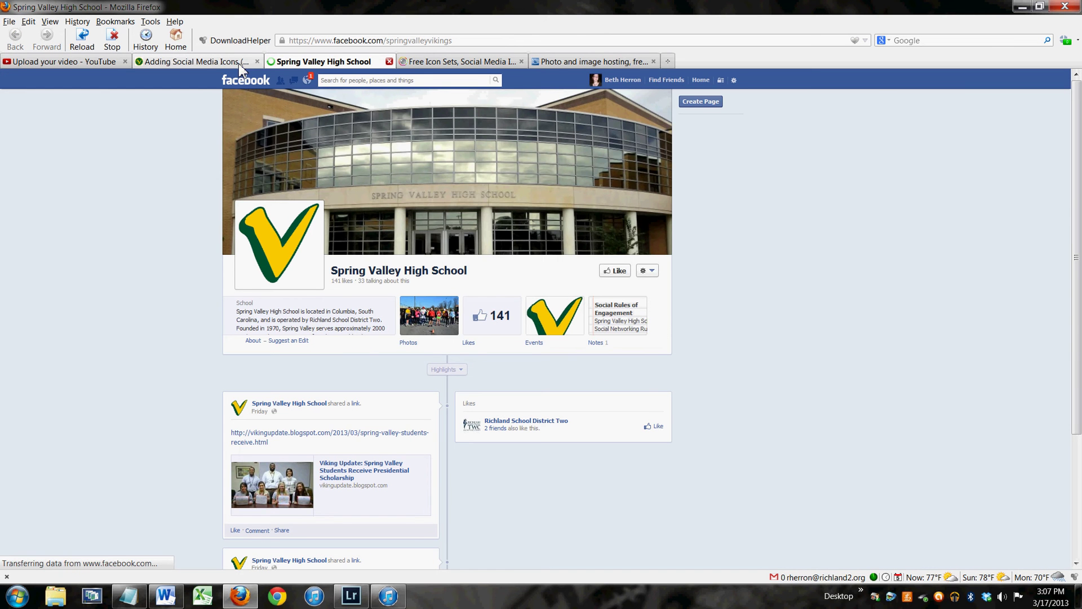
pyautogui.click(193, 63)
pyautogui.click(497, 300)
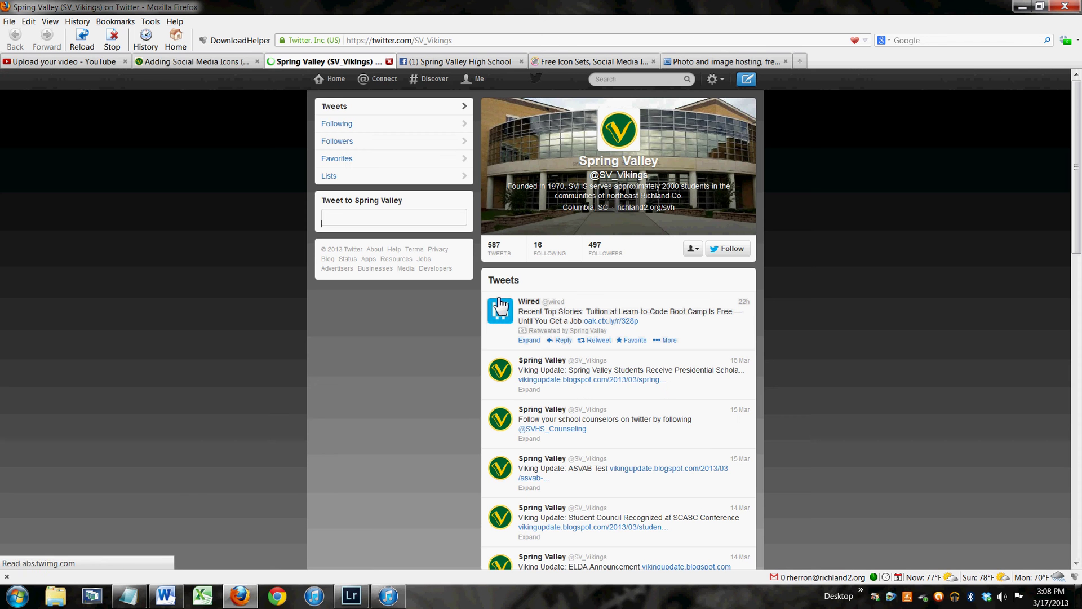
pyautogui.click(194, 63)
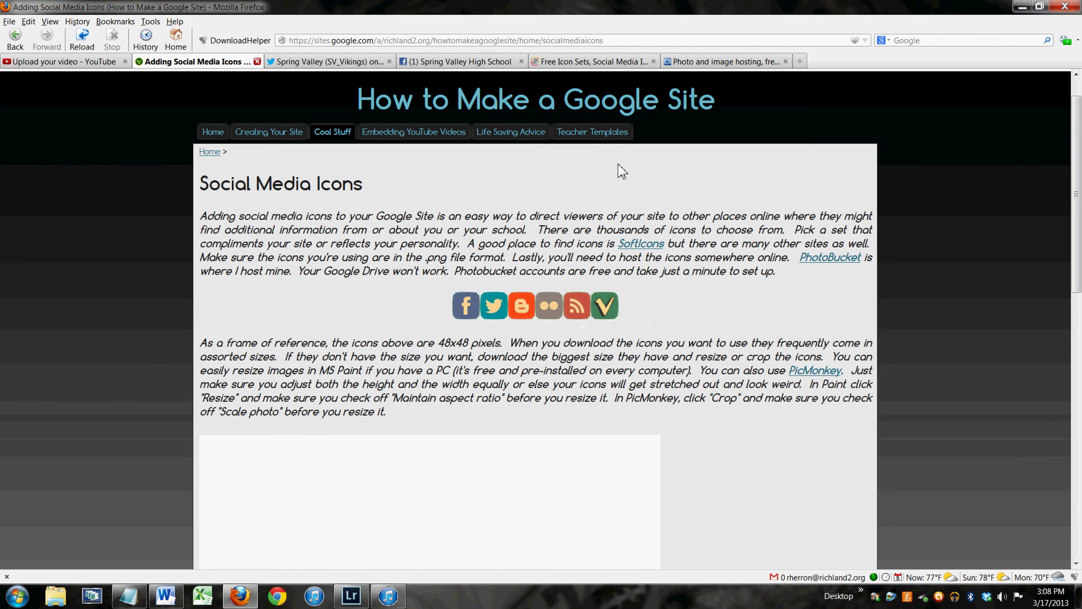
# - Search the SoftIcons site for 'twitter' icons
pyautogui.click(590, 63)
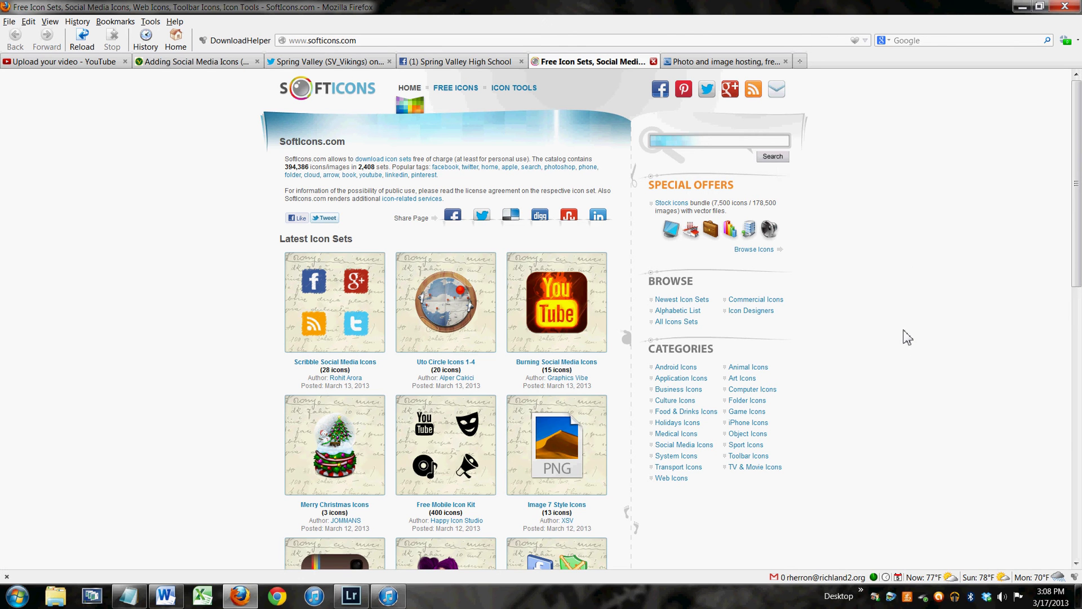
pyautogui.click(745, 143)
pyautogui.write('twitter')
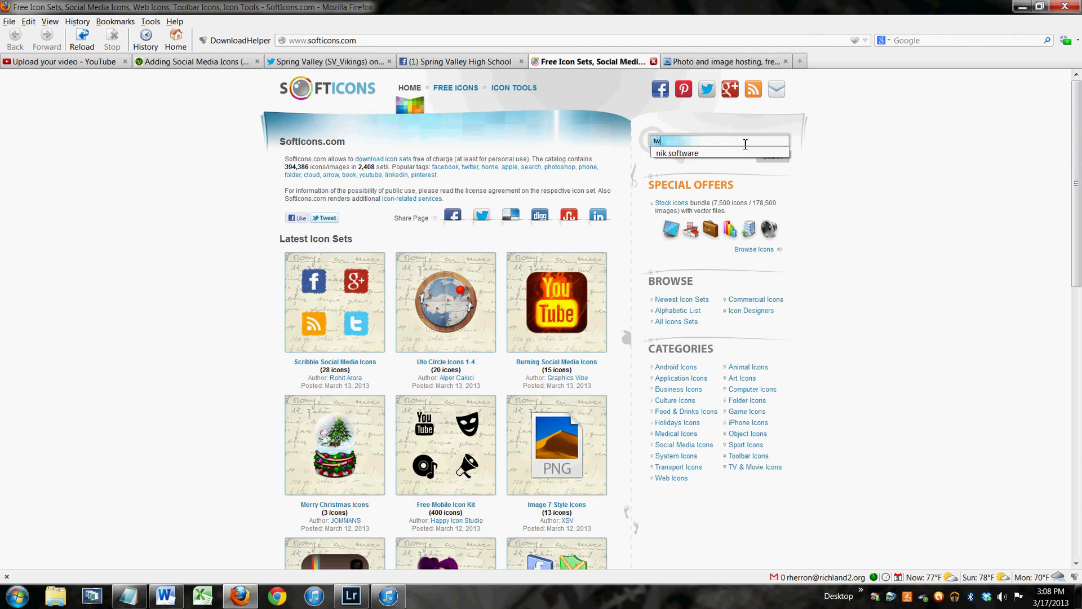
pyautogui.press('Return')
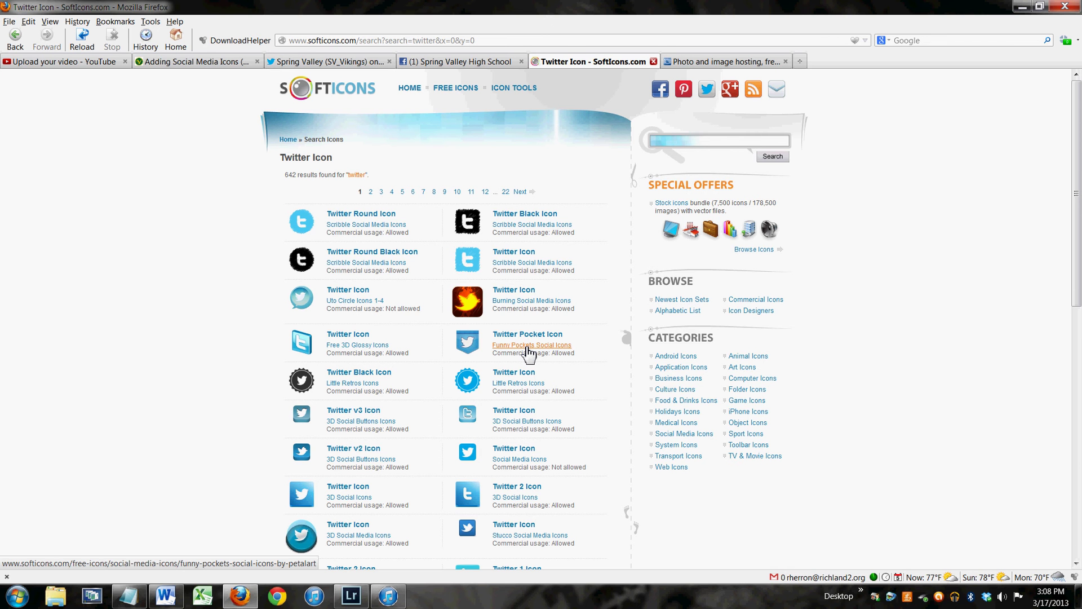
# - Open the Funny Pockets Social Icons set and look over its 14 icons
pyautogui.click(529, 346)
pyautogui.scroll(-3, 634, 443)
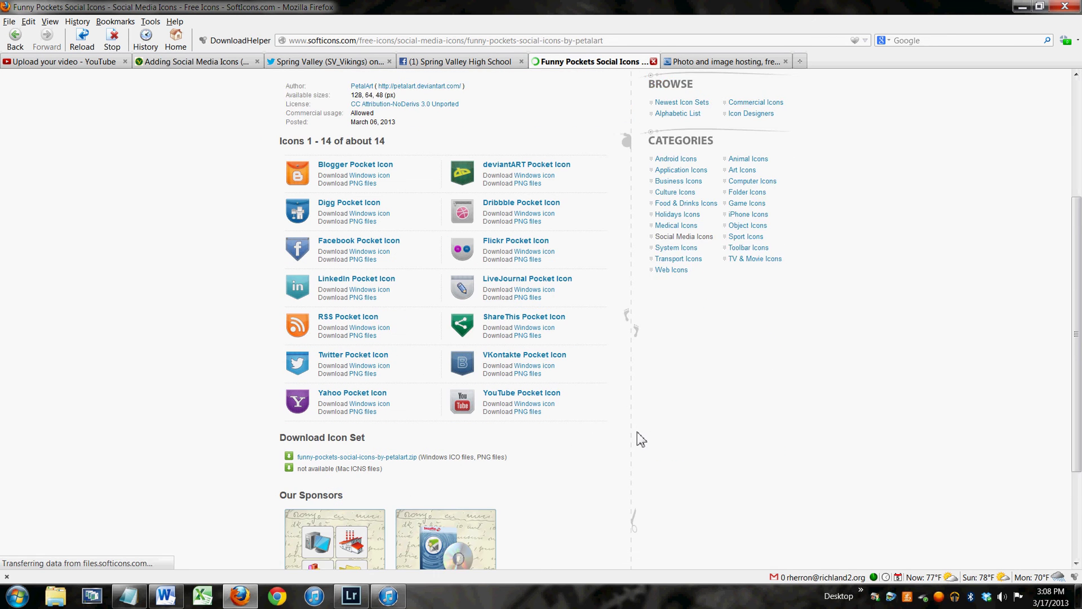
pyautogui.scroll(3, 601, 450)
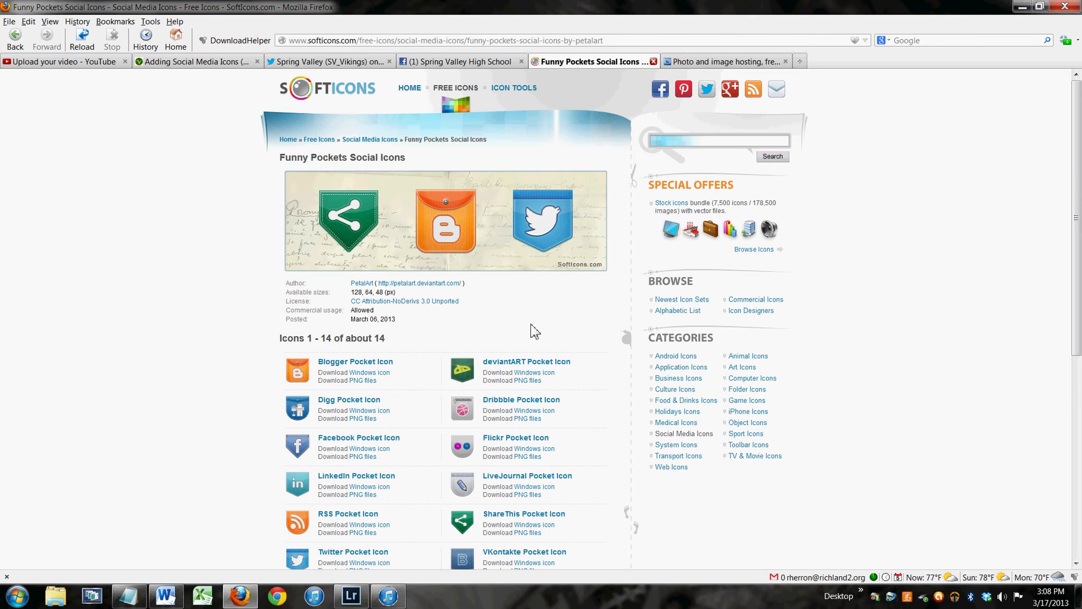
# - Open the Google Site album in the Photobucket library, showing the six uploaded icons
pyautogui.click(705, 62)
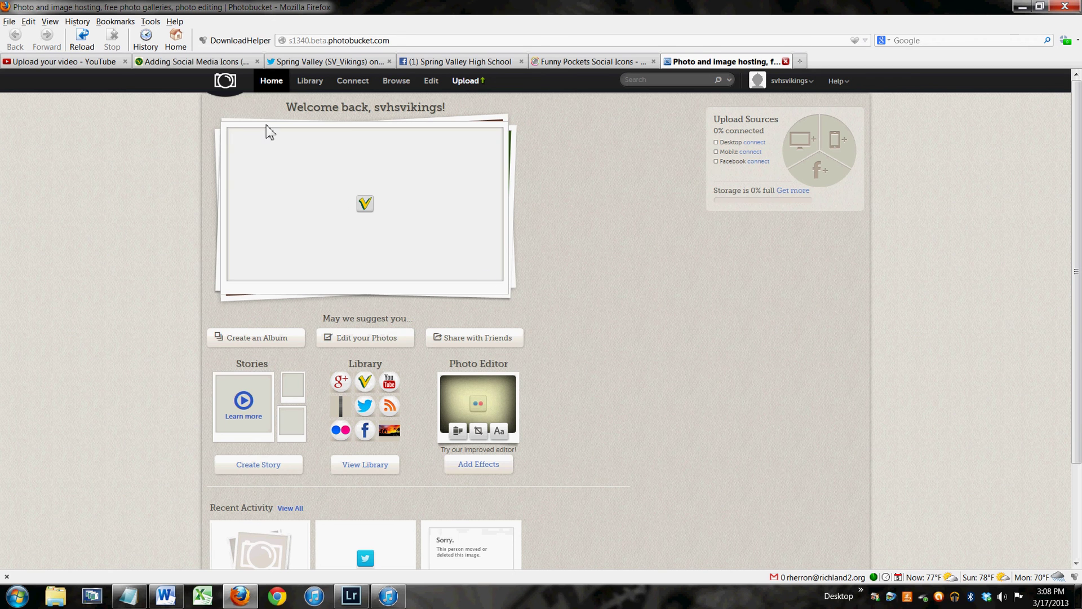
pyautogui.click(318, 88)
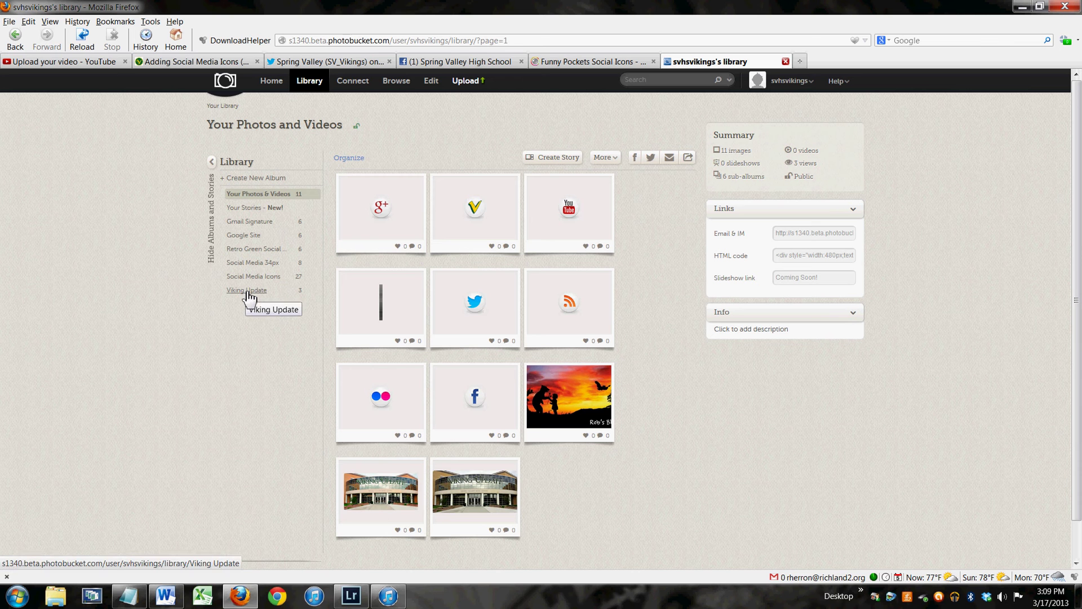
pyautogui.click(247, 240)
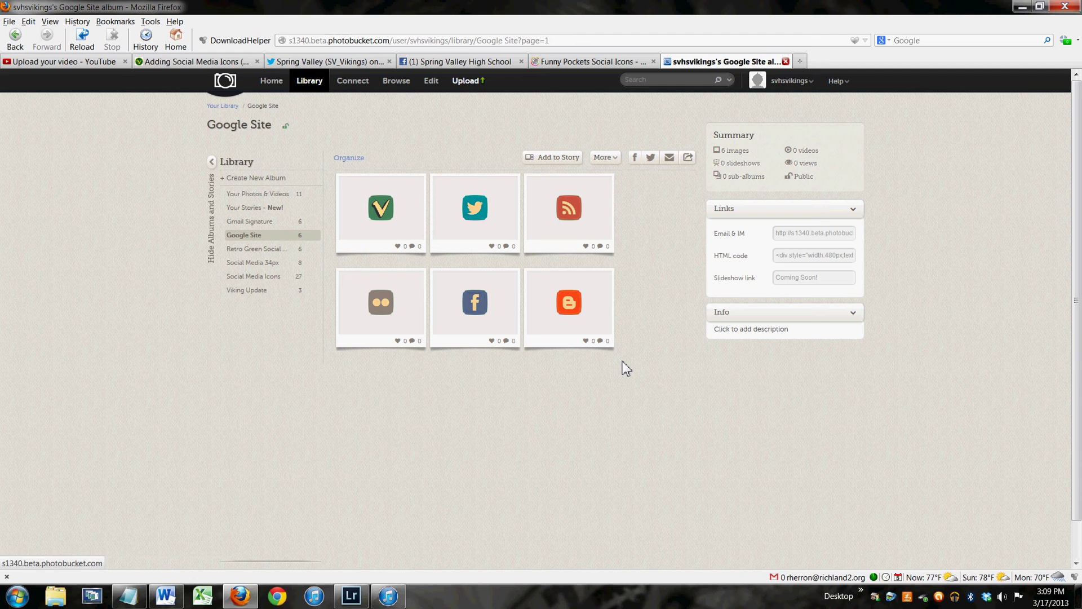
pyautogui.moveTo(610, 344)
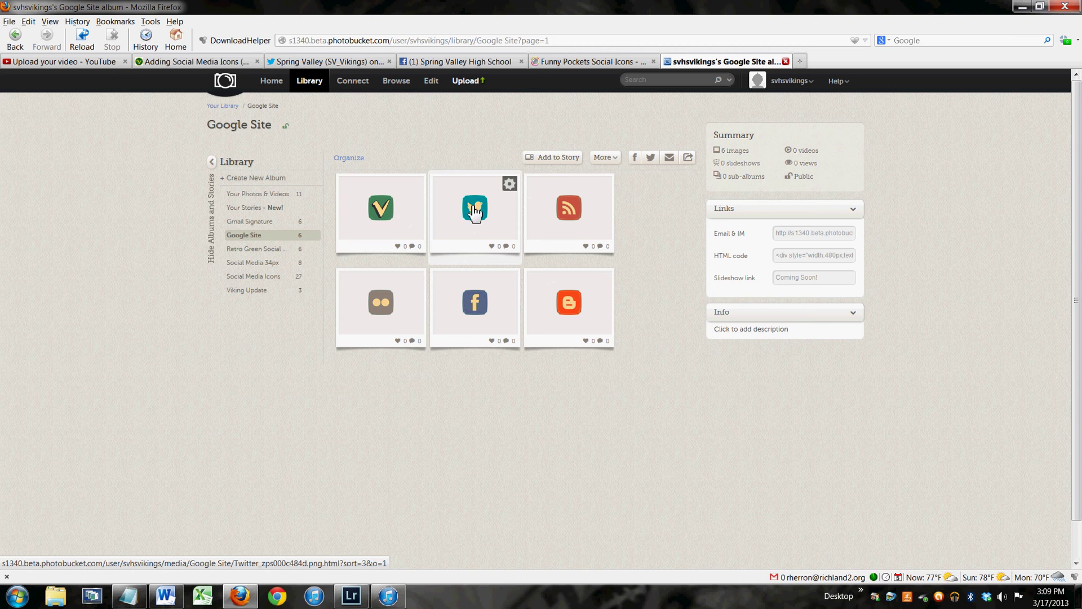
# - Copy the Twitter icon's HTML link code from Photobucket's Get Links options and bring up Notepad
pyautogui.click(510, 186)
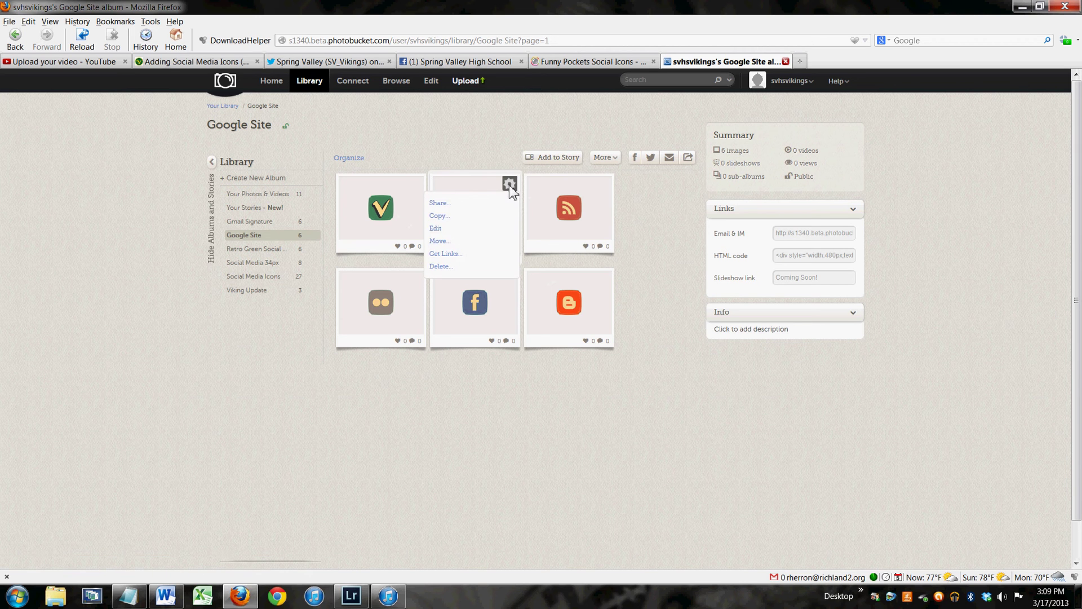
pyautogui.click(450, 254)
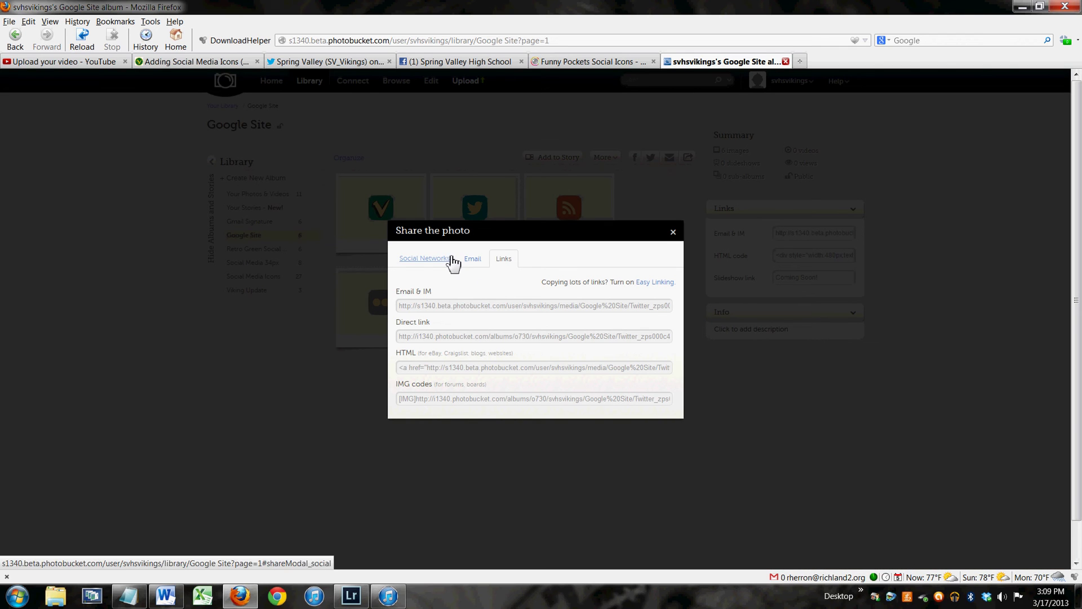
pyautogui.click(434, 372)
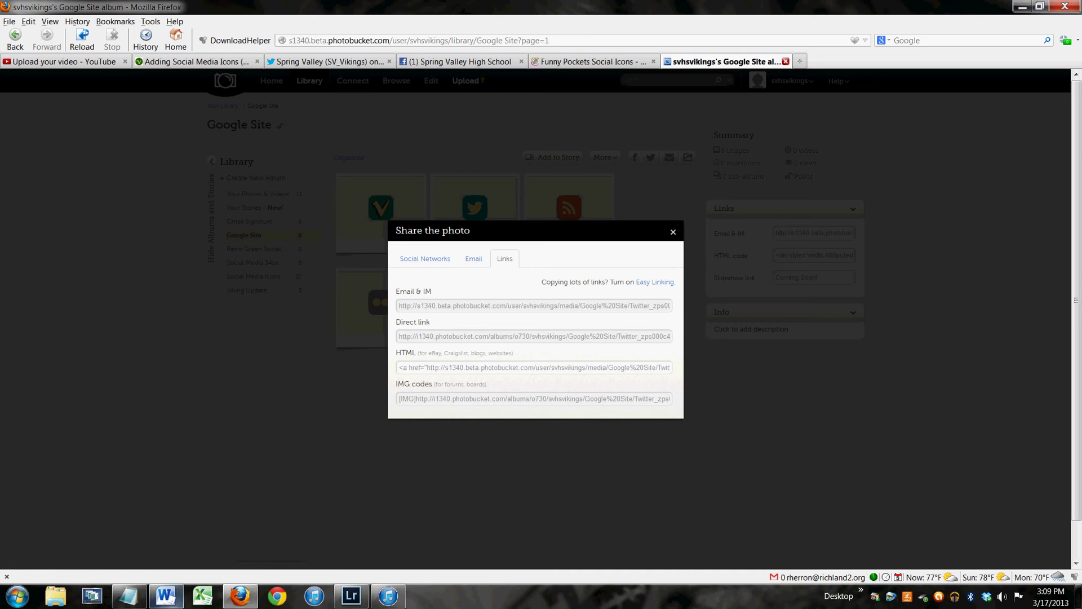
pyautogui.click(123, 602)
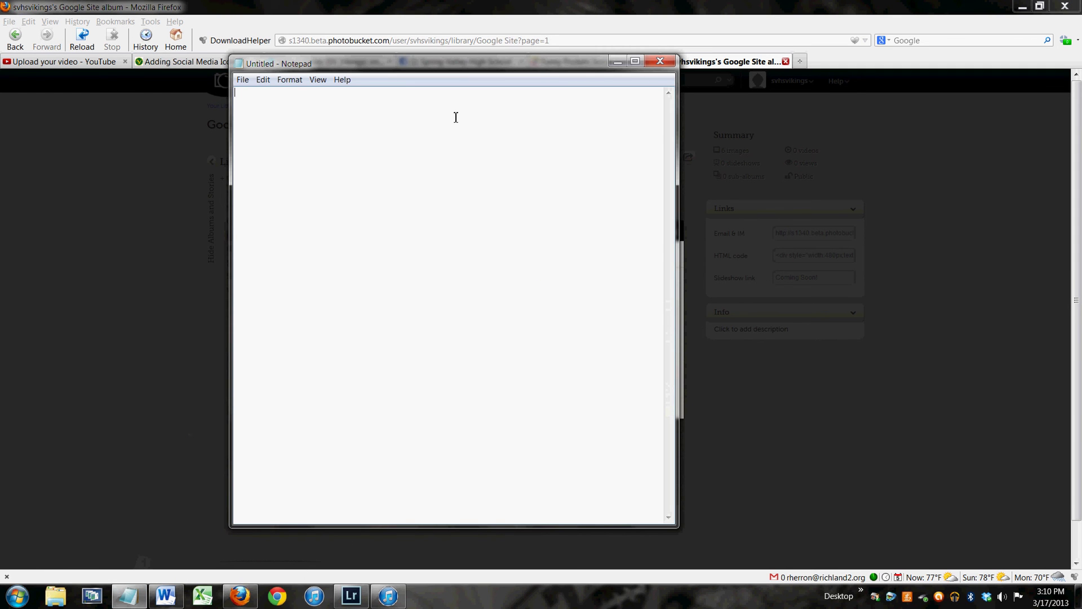
# - Paste the Twitter icon's HTML code into Notepad and select the Photobucket URL after href
pyautogui.rightClick(455, 116)
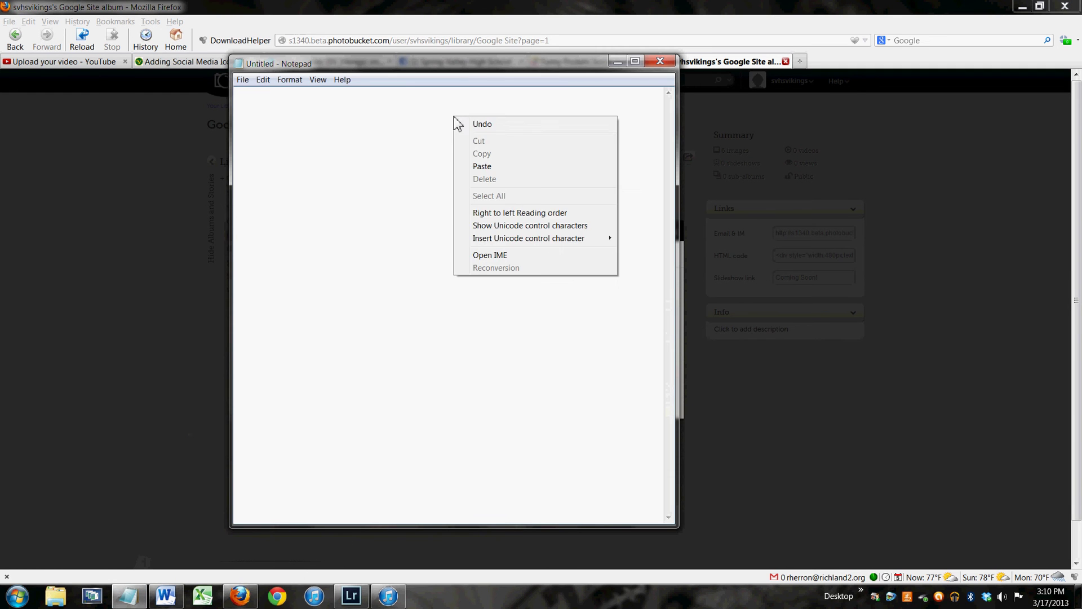
pyautogui.click(482, 166)
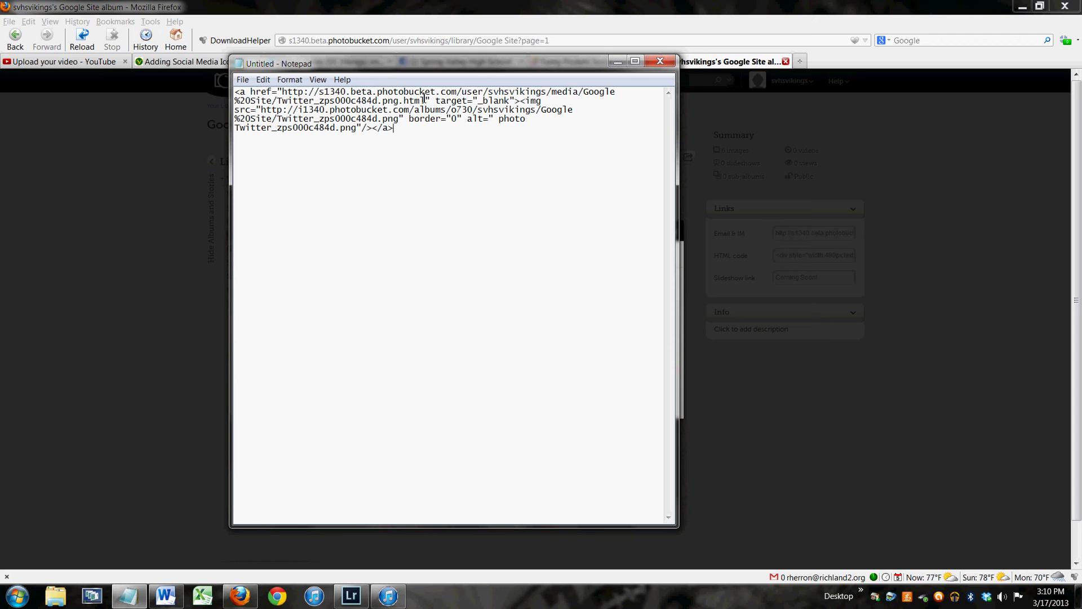
pyautogui.moveTo(426, 102); pyautogui.dragTo(283, 92)
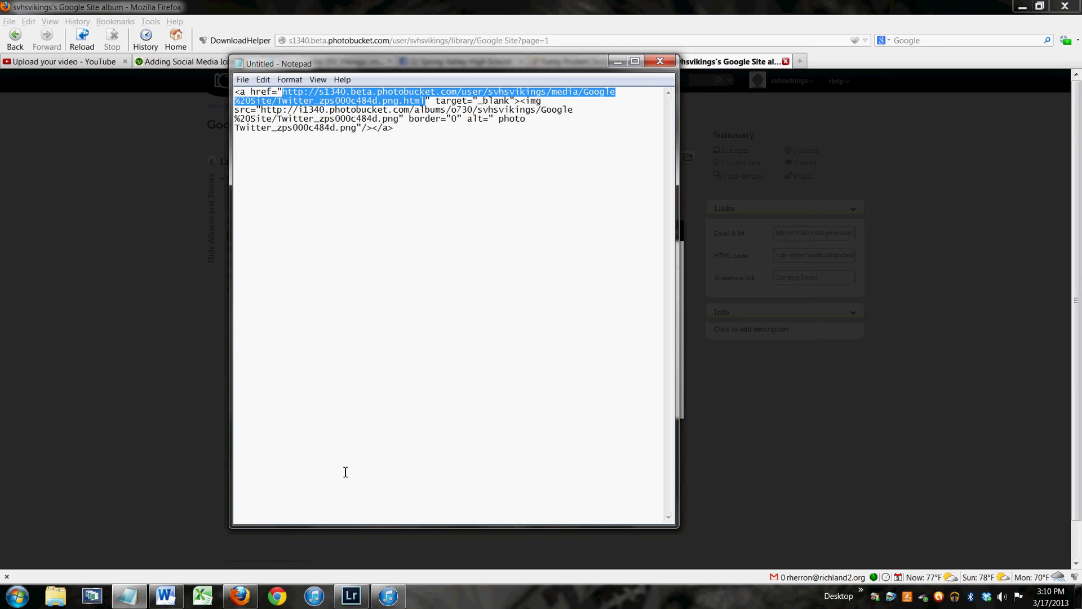
# - Copy the school's Twitter page address from the browser's address bar
pyautogui.click(191, 408)
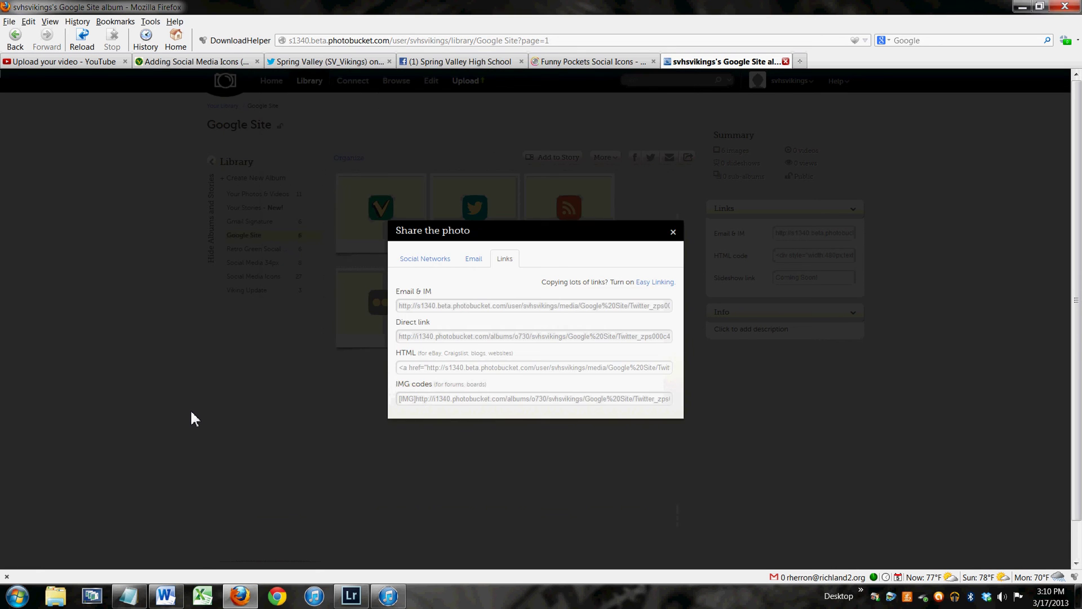
pyautogui.click(310, 64)
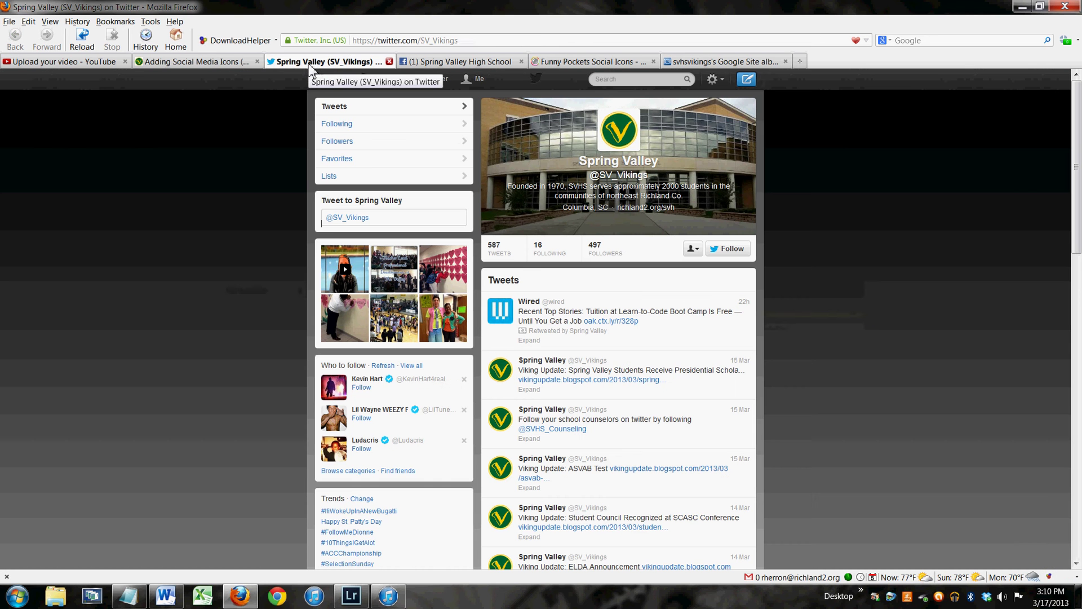
pyautogui.rightClick(409, 42)
pyautogui.click(435, 76)
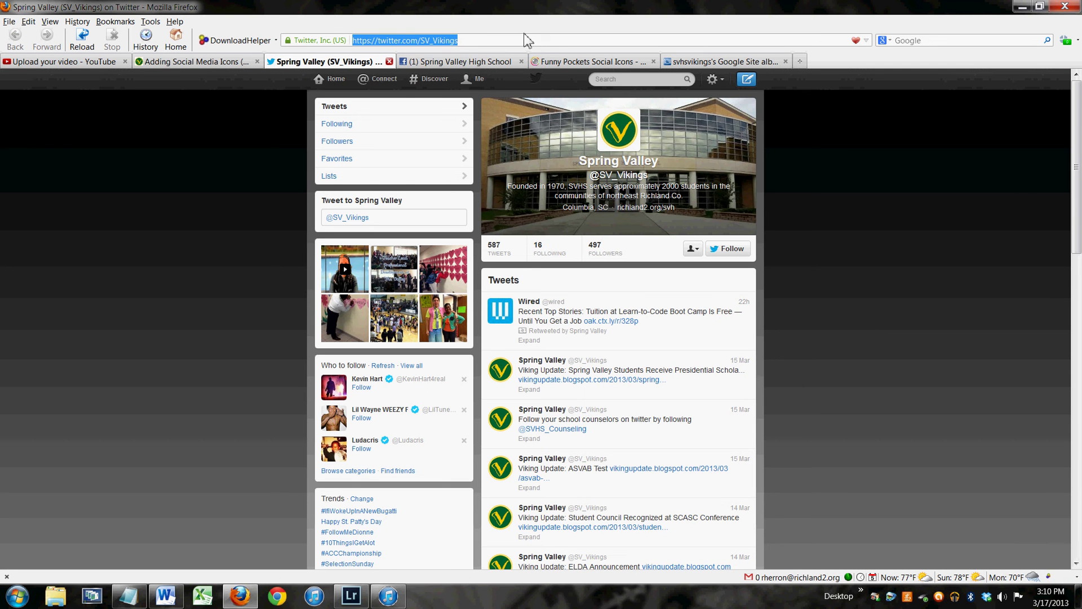
# - Paste the Twitter address over the Photobucket href in Notepad and select all the code
pyautogui.click(128, 596)
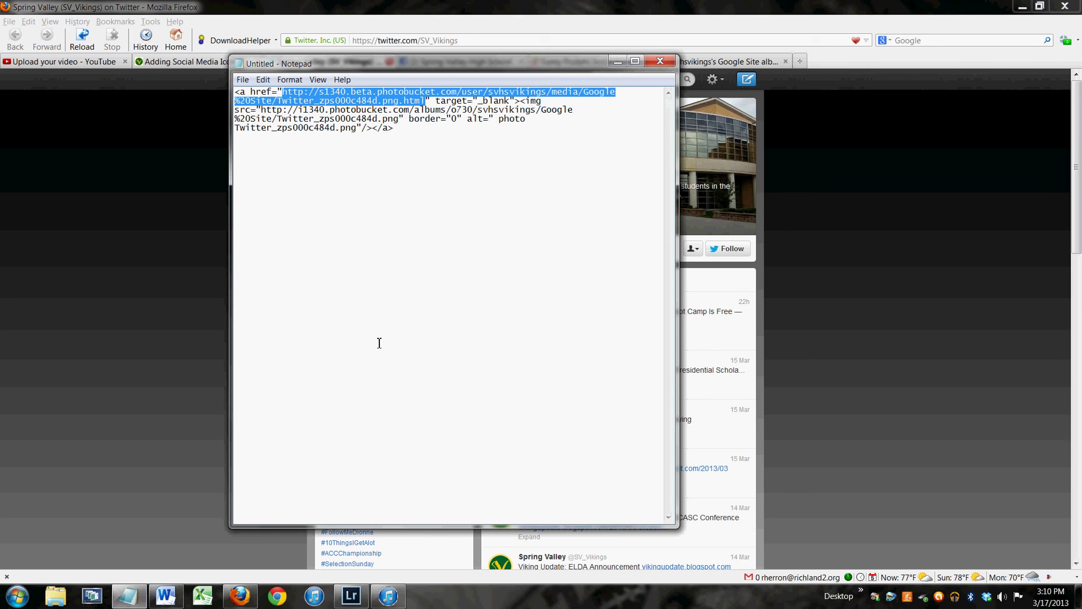
pyautogui.hotkey('ctrl', 'v')
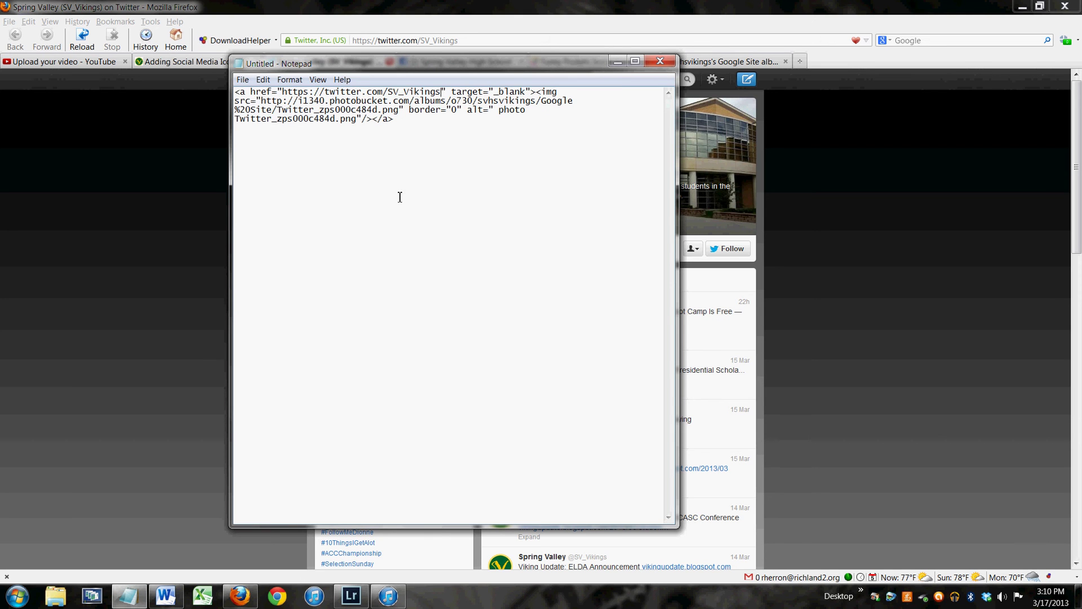
pyautogui.moveTo(400, 121); pyautogui.dragTo(232, 88)
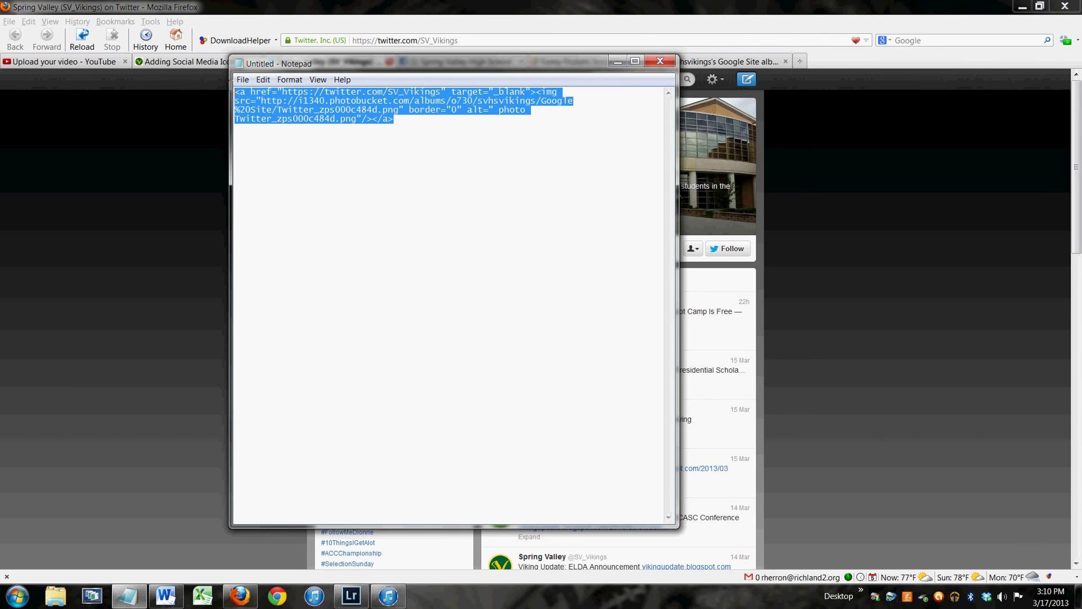
pyautogui.rightClick(286, 105)
# - Cut the edited code from Notepad and start editing the Social Media Icons page
pyautogui.click(311, 129)
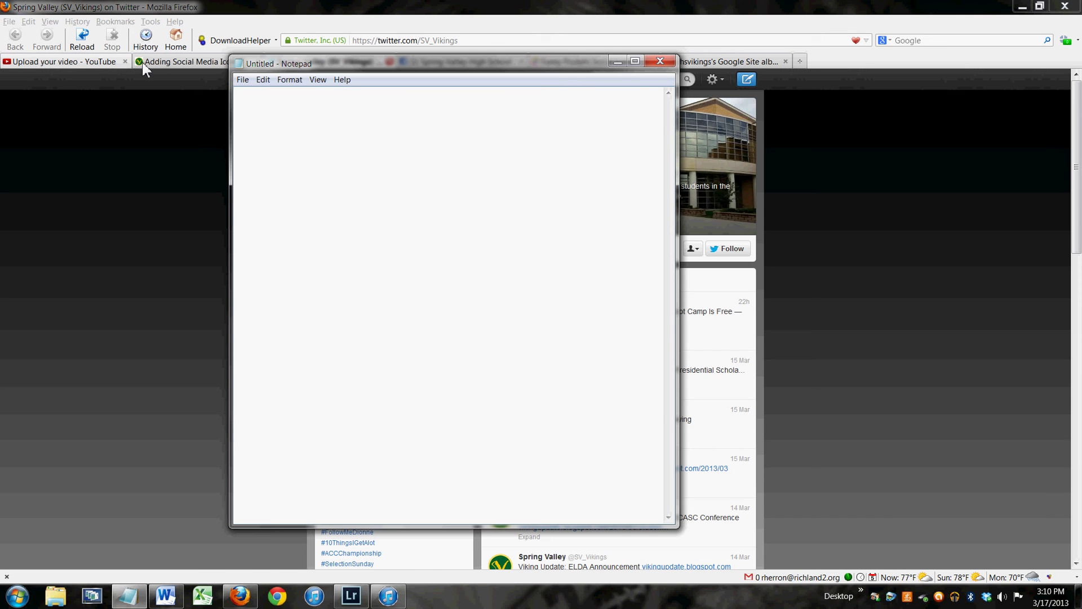
pyautogui.click(143, 63)
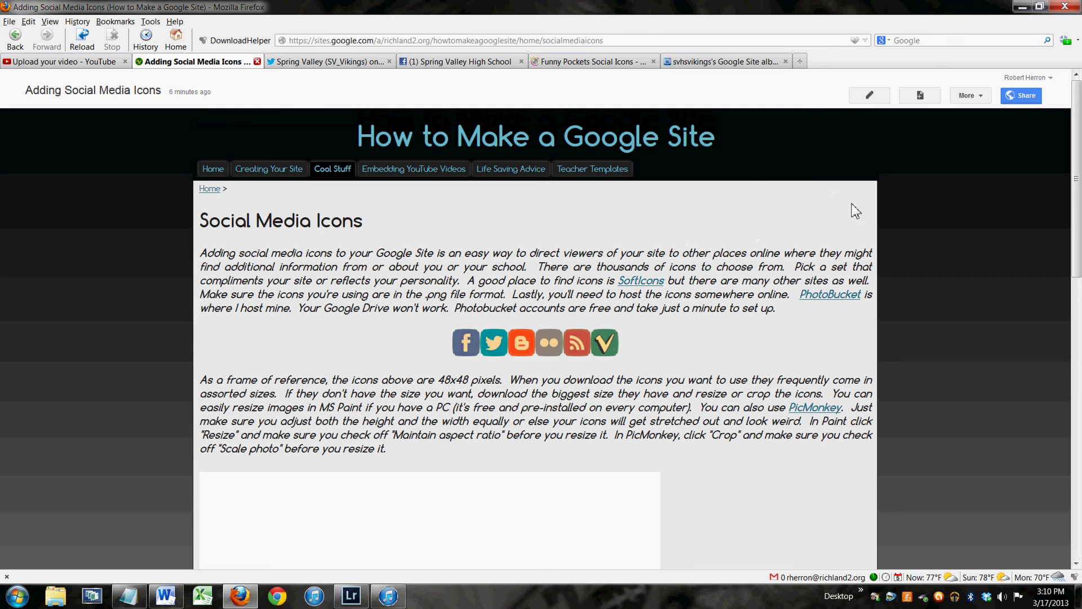
pyautogui.scroll(-1, 762, 201)
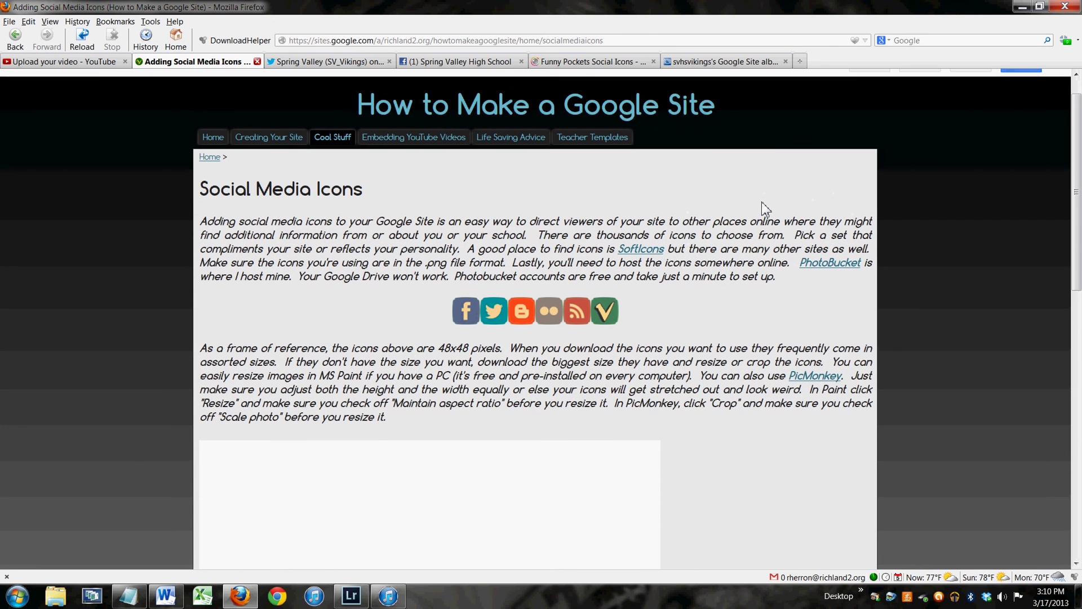
pyautogui.scroll(1, 904, 211)
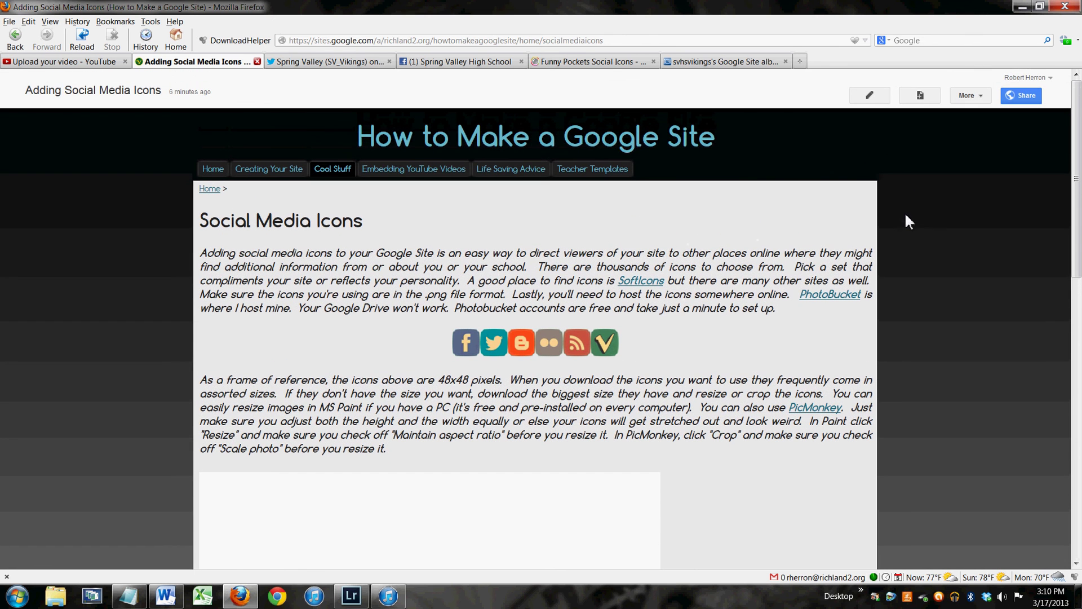
pyautogui.click(883, 100)
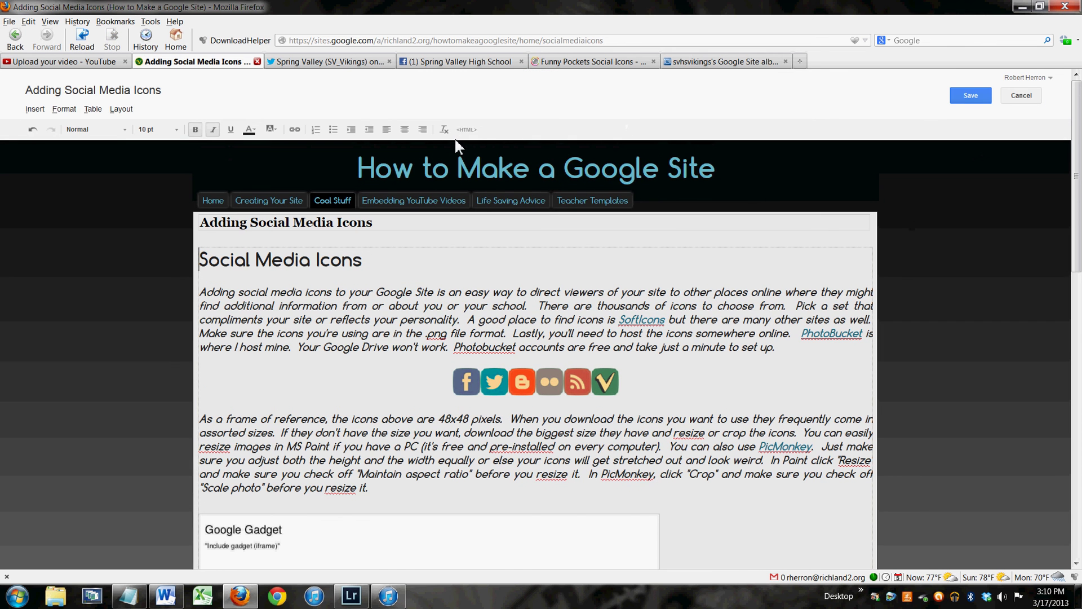
# - Paste the Twitter icon code into the page's HTML after the V icon link and apply it
pyautogui.click(472, 133)
pyautogui.scroll(-3, 674, 373)
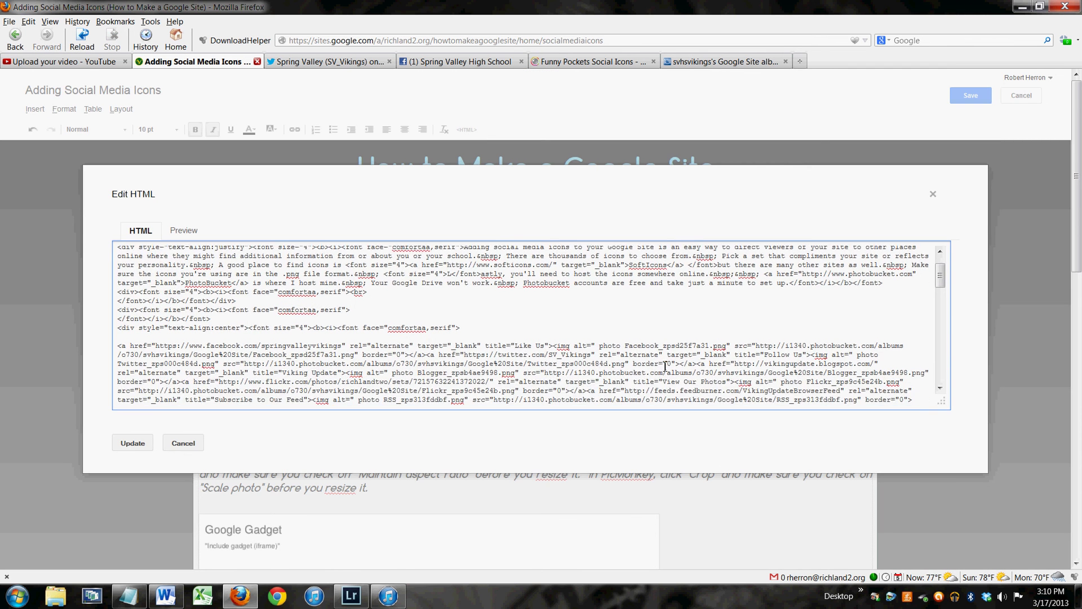
pyautogui.scroll(-1, 353, 293)
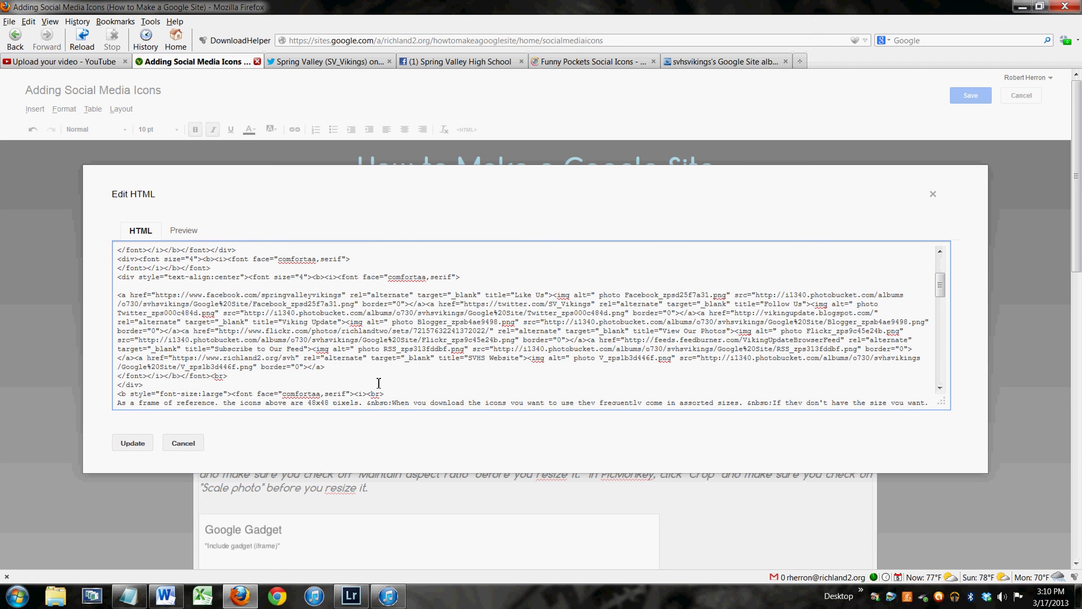
pyautogui.click(330, 365)
pyautogui.hotkey('ctrl', 'v')
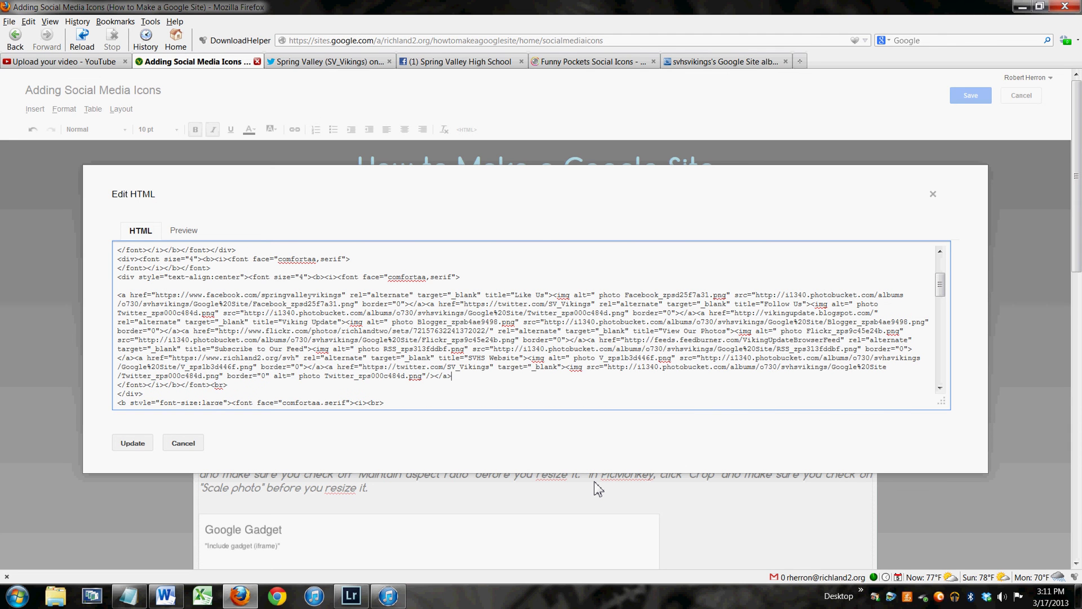
pyautogui.click(149, 441)
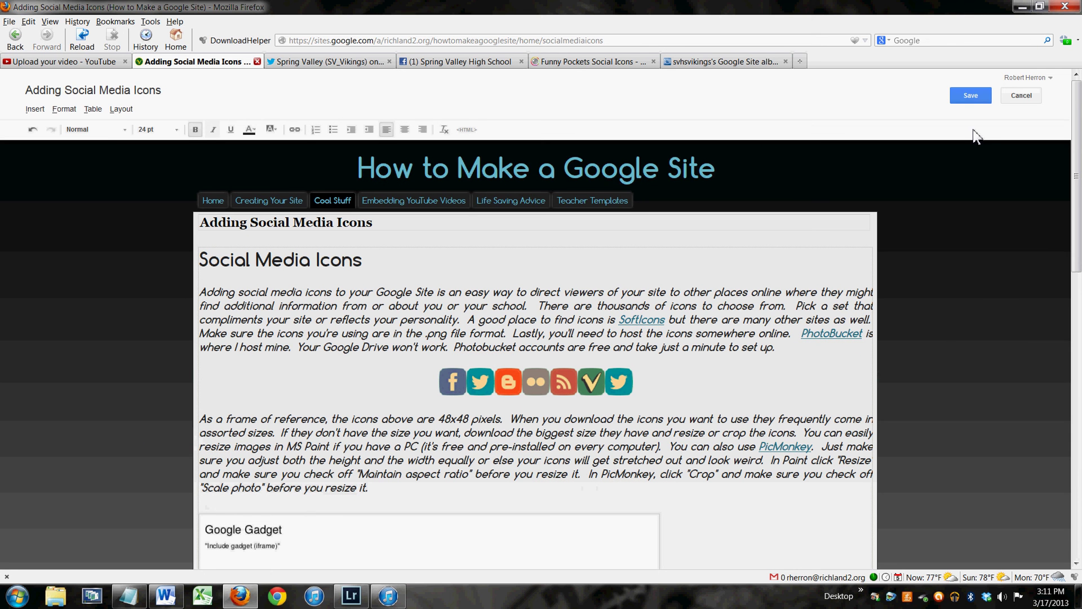
# - Save the Social Media Icons page and close the school's Twitter tab
pyautogui.click(980, 101)
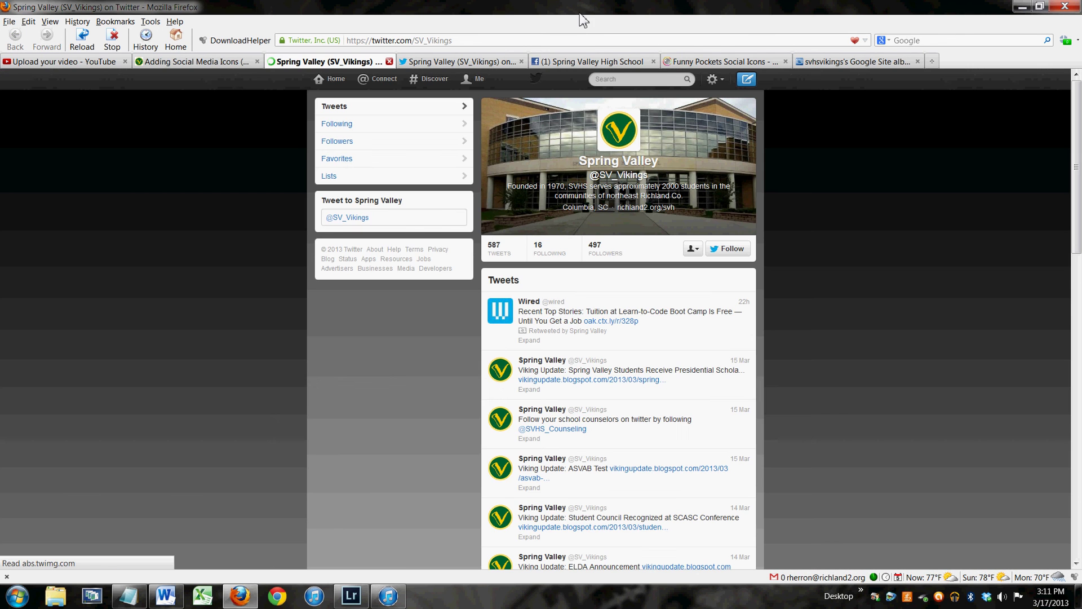
pyautogui.click(389, 61)
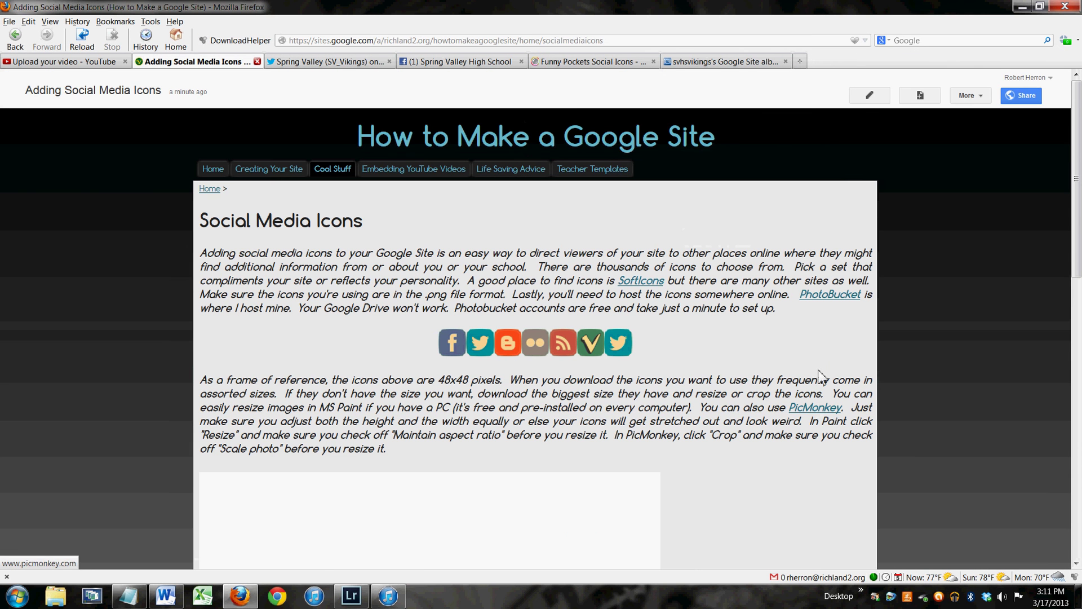
# - Copy the Twitter icon's HTML code again from the Google Site album's Get Links options
pyautogui.click(593, 61)
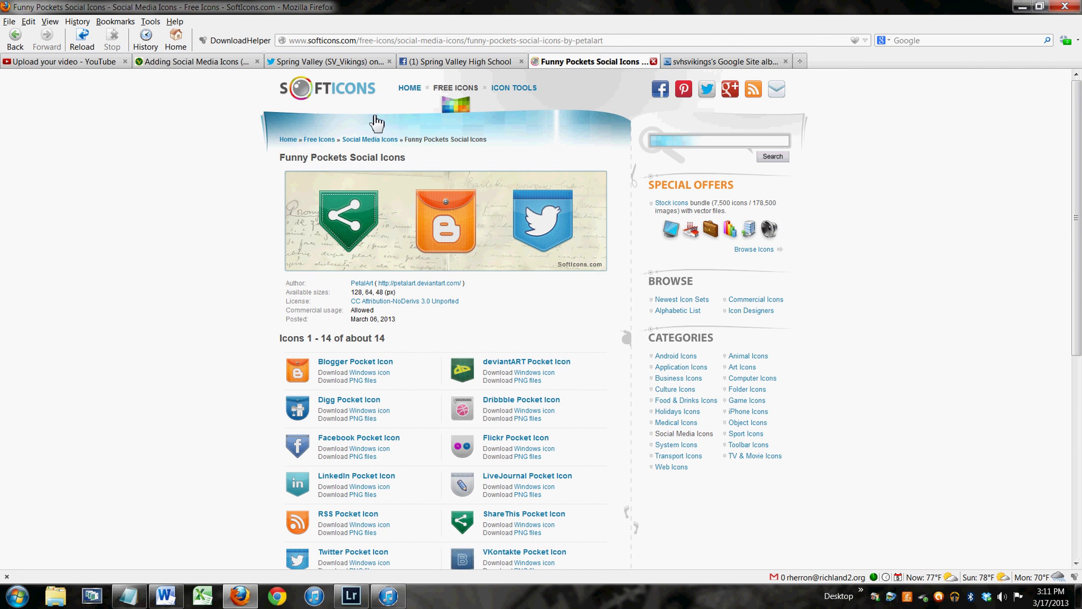
pyautogui.click(713, 64)
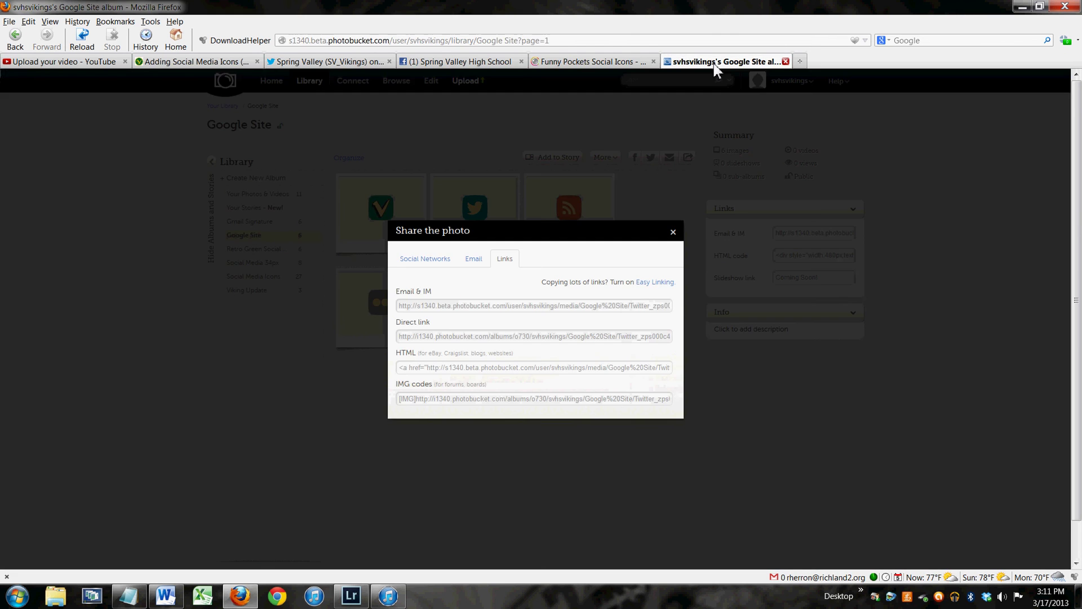
pyautogui.click(673, 232)
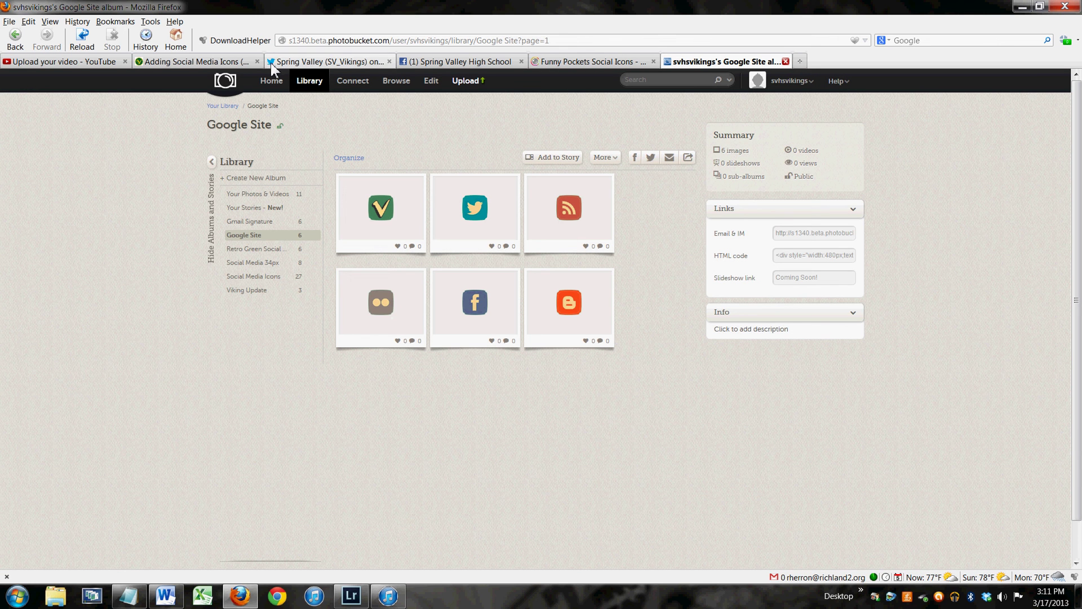
pyautogui.click(509, 185)
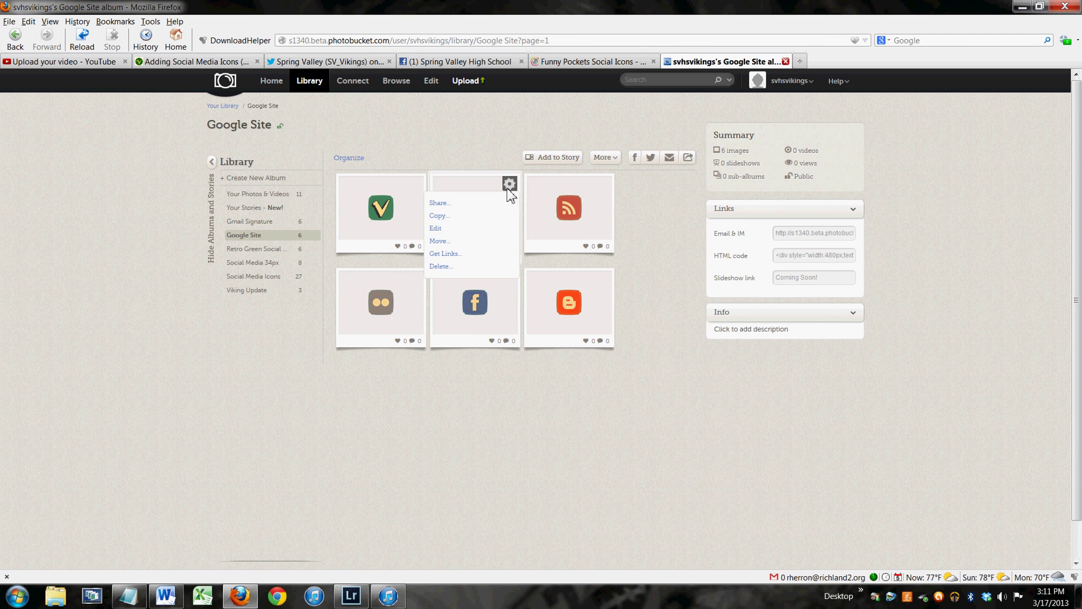
pyautogui.click(456, 254)
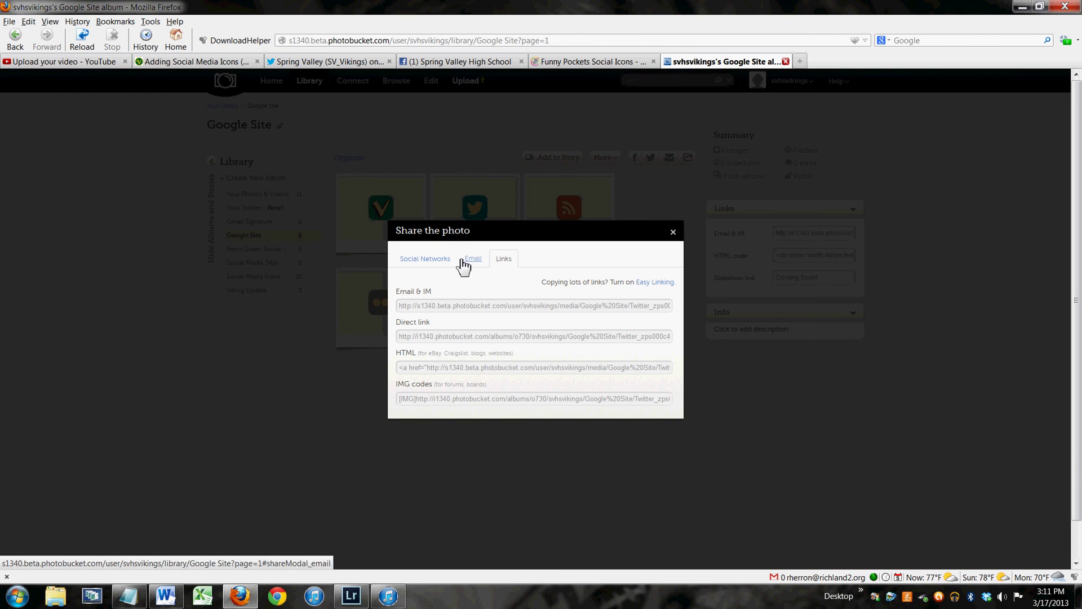
pyautogui.click(471, 372)
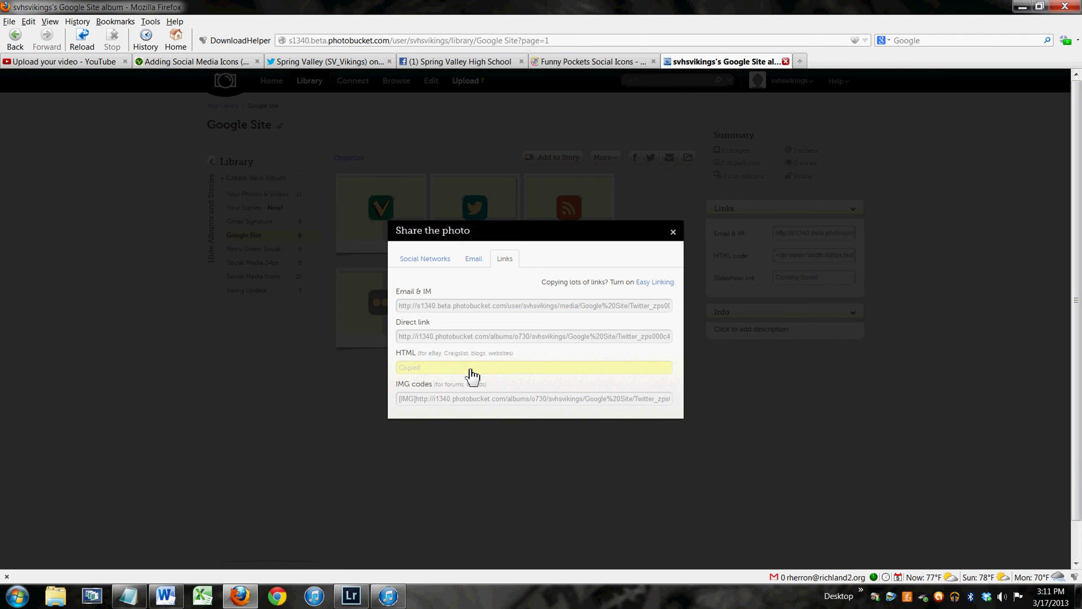
pyautogui.click(135, 595)
# - Paste the Twitter icon's HTML into Notepad again and select its Photobucket URL
pyautogui.rightClick(295, 135)
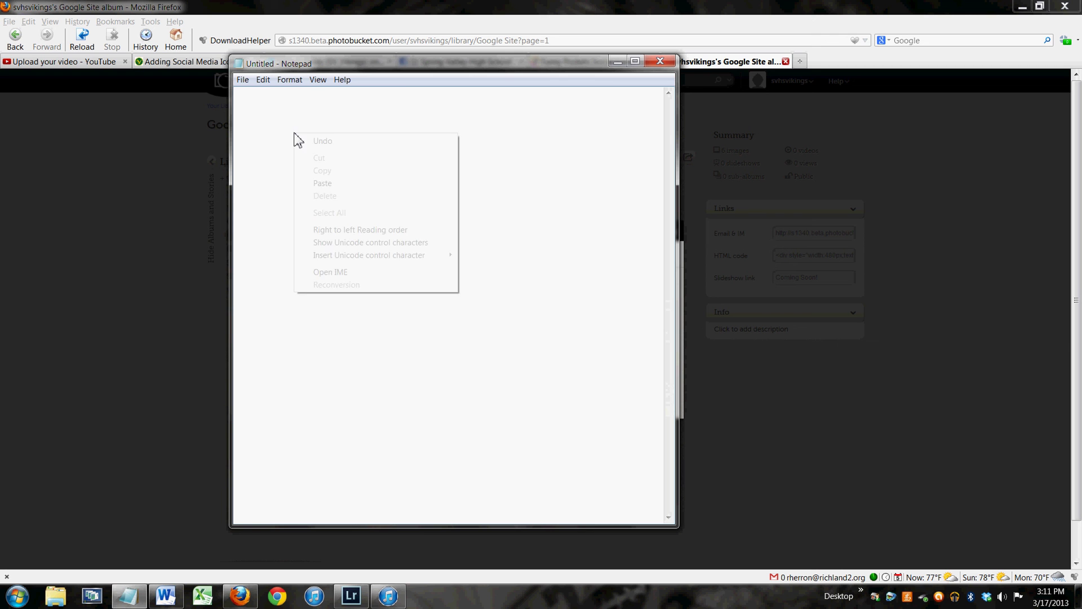
pyautogui.click(322, 182)
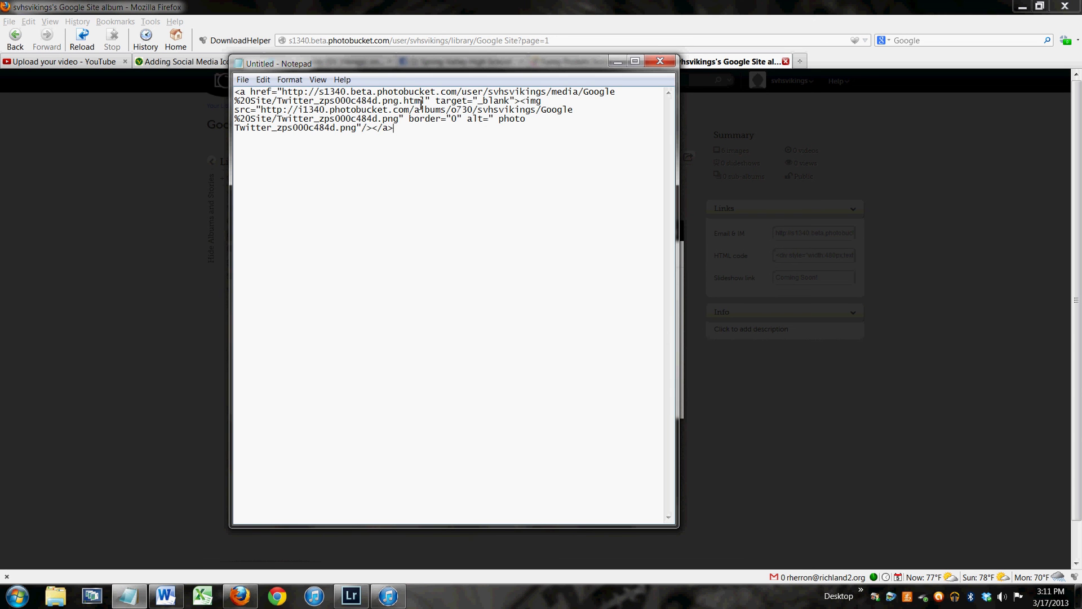
pyautogui.moveTo(426, 100); pyautogui.dragTo(284, 91)
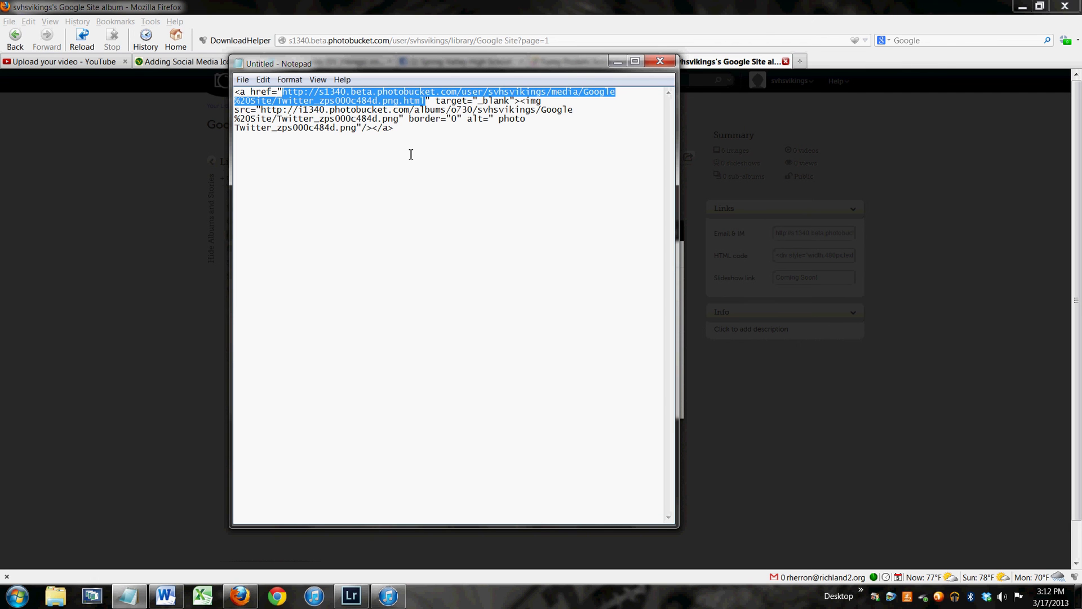
pyautogui.click(765, 23)
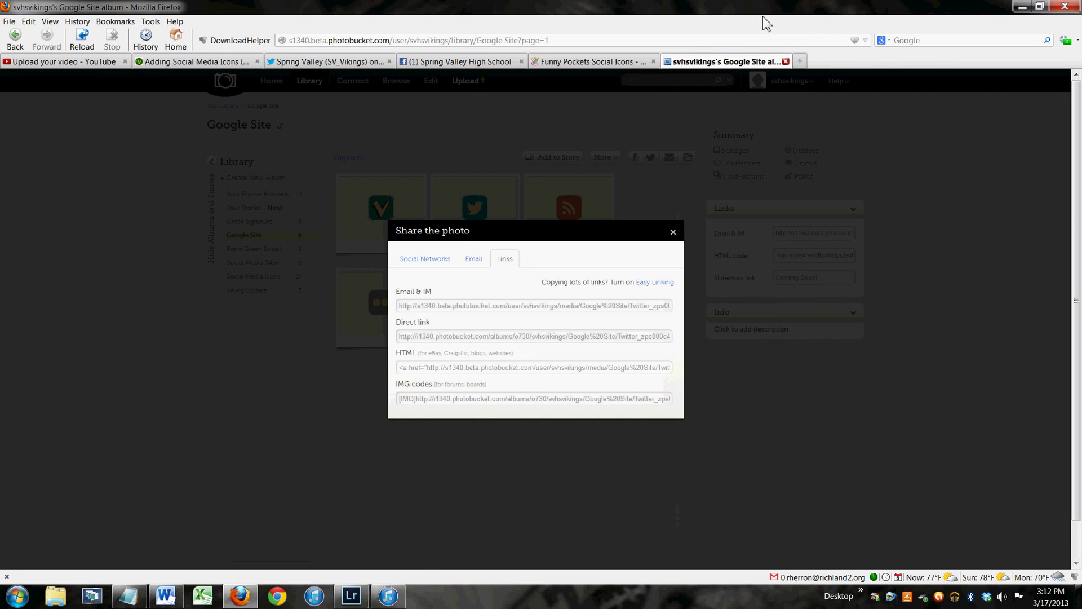
# - Leave Photobucket, edit the Social Media Icons page, and view its HTML source without changes
pyautogui.click(672, 232)
pyautogui.click(192, 62)
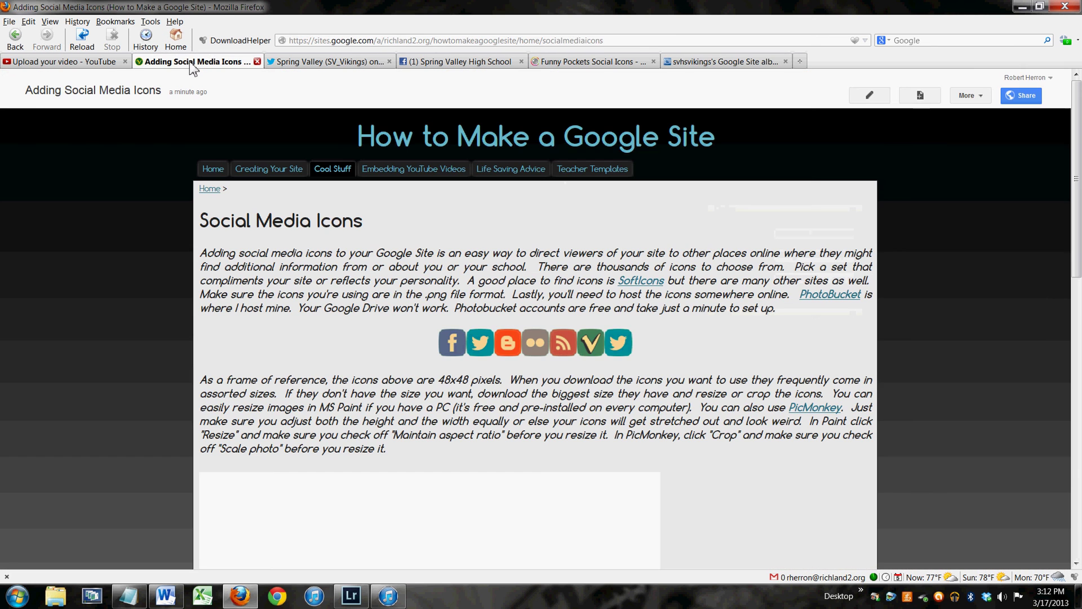
pyautogui.click(881, 100)
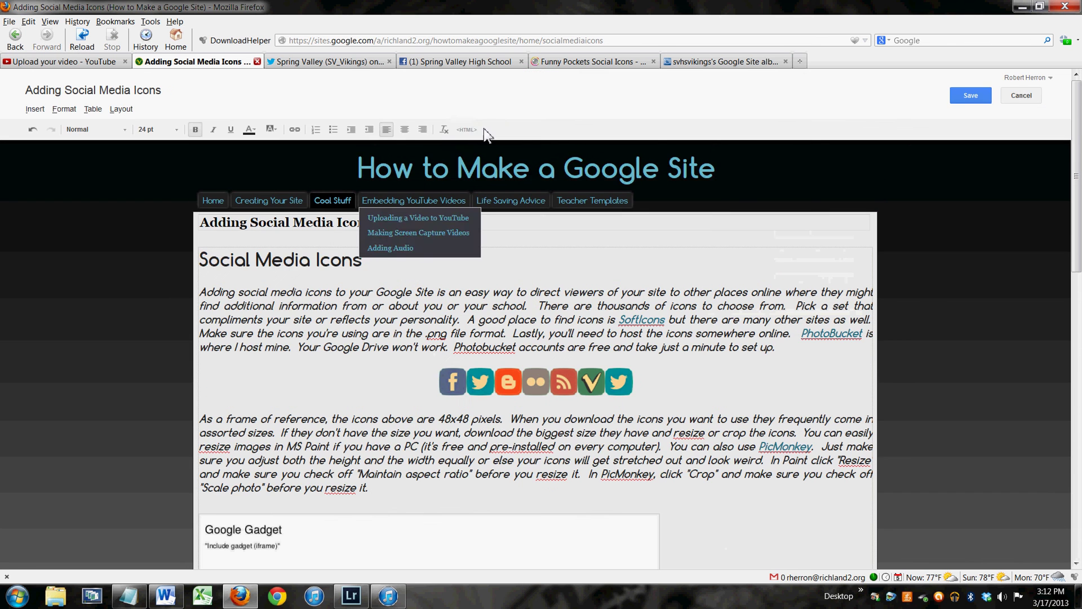
pyautogui.click(467, 129)
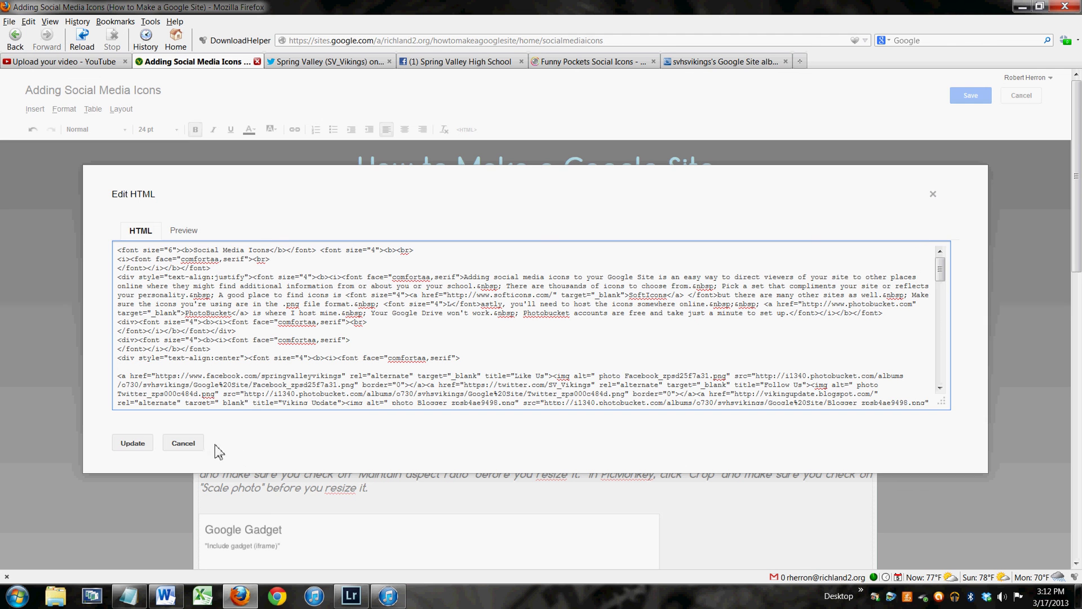
pyautogui.click(186, 442)
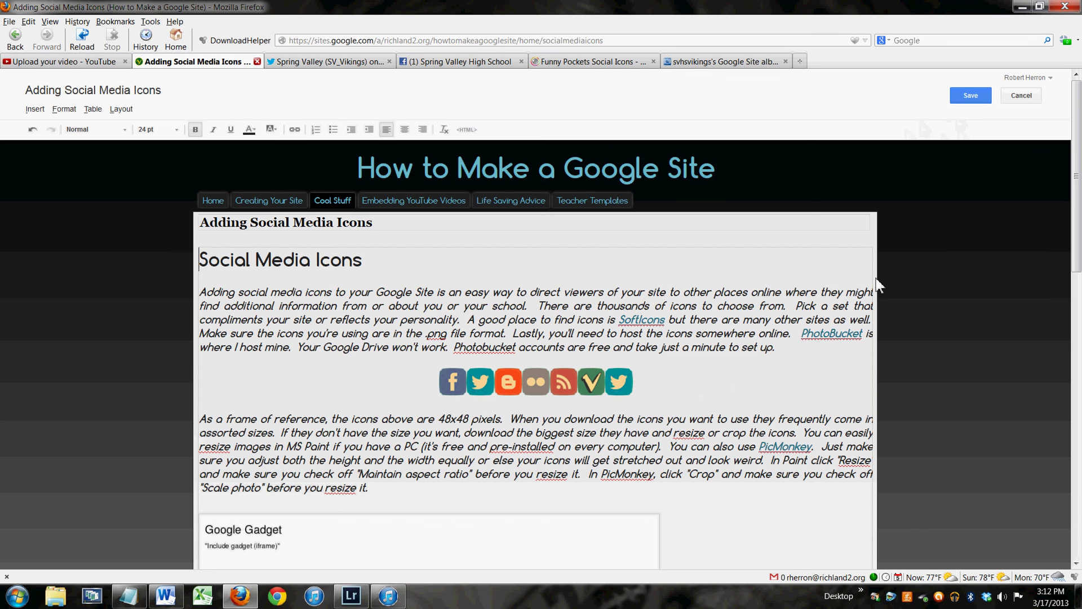